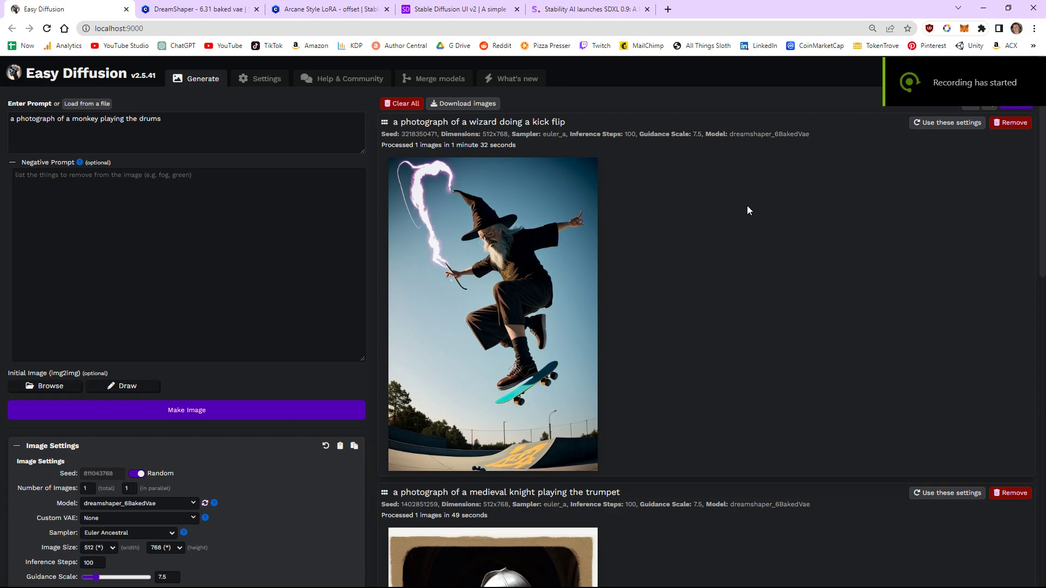
Review the wizard, knight and astronaut results, then switch to the Easy Diffusion website tab
scroll(748, 207, down, 13)
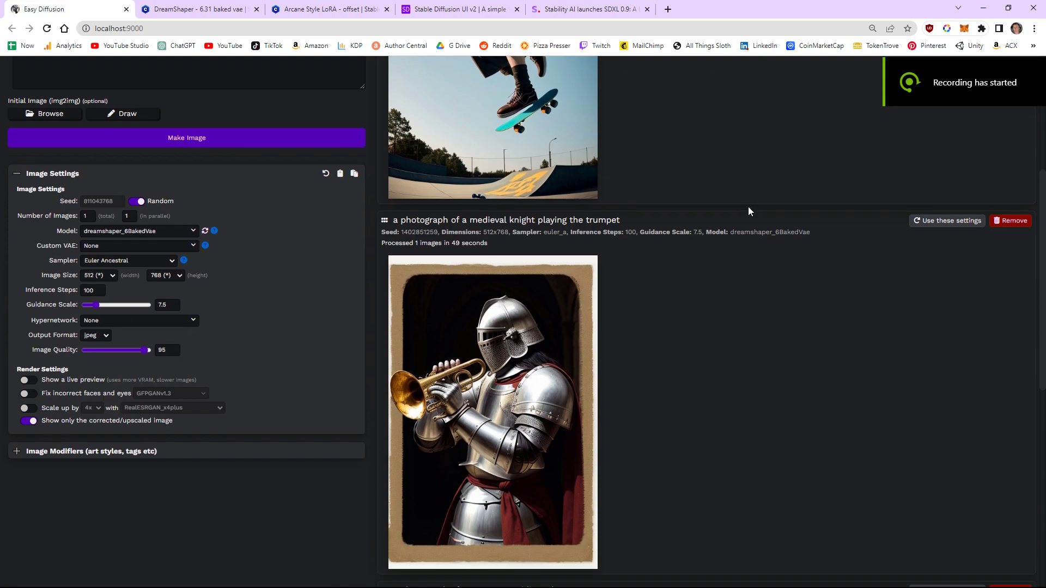
scroll(749, 211, down, 1)
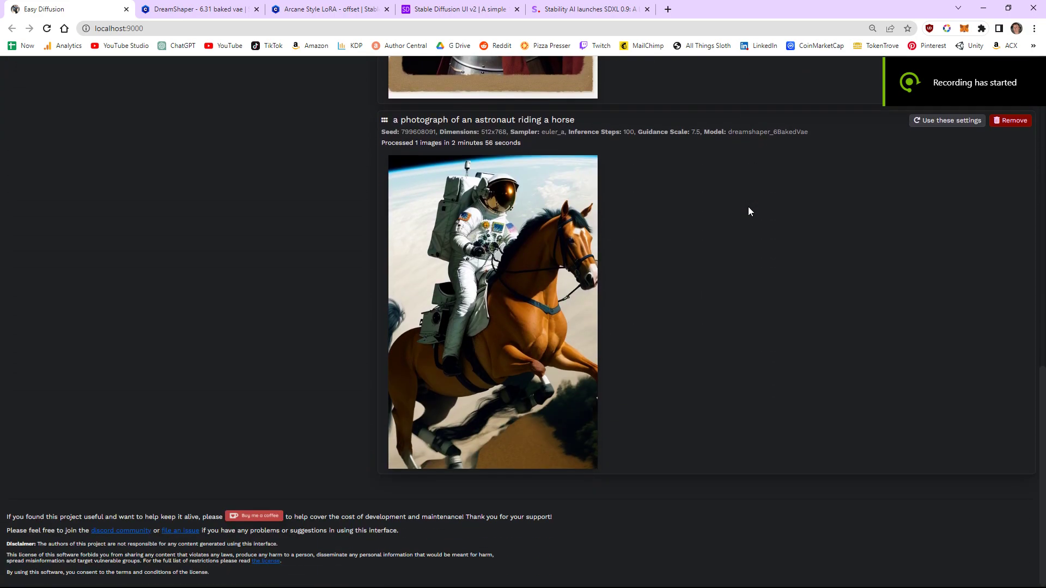
scroll(747, 207, up, 15)
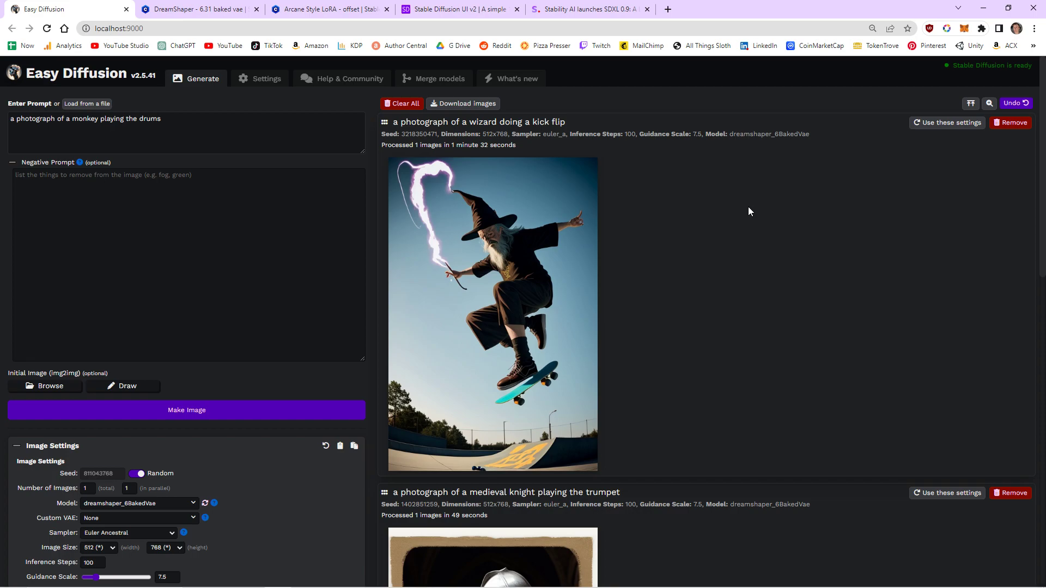
click(161, 31)
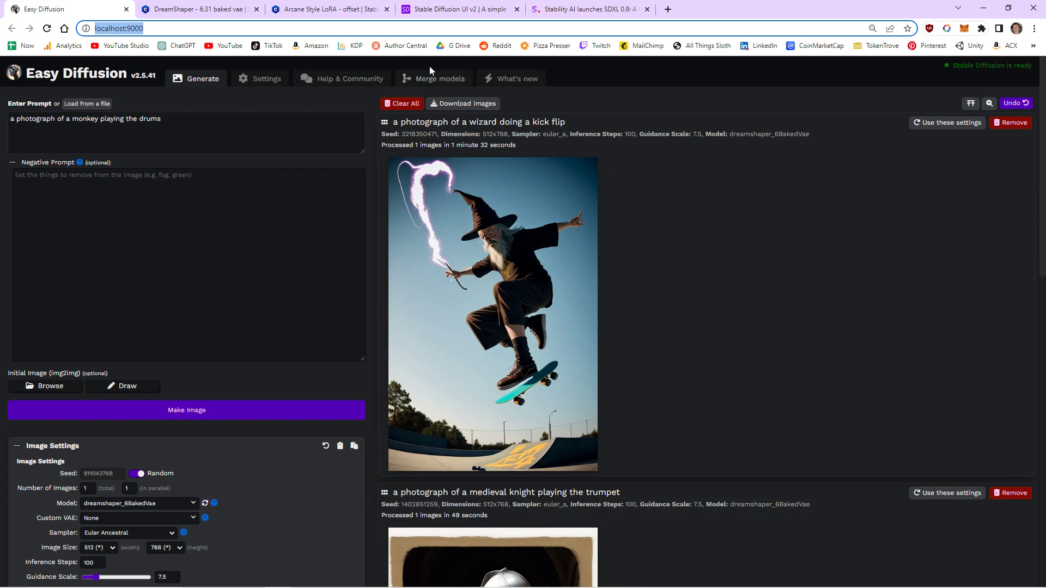
click(448, 12)
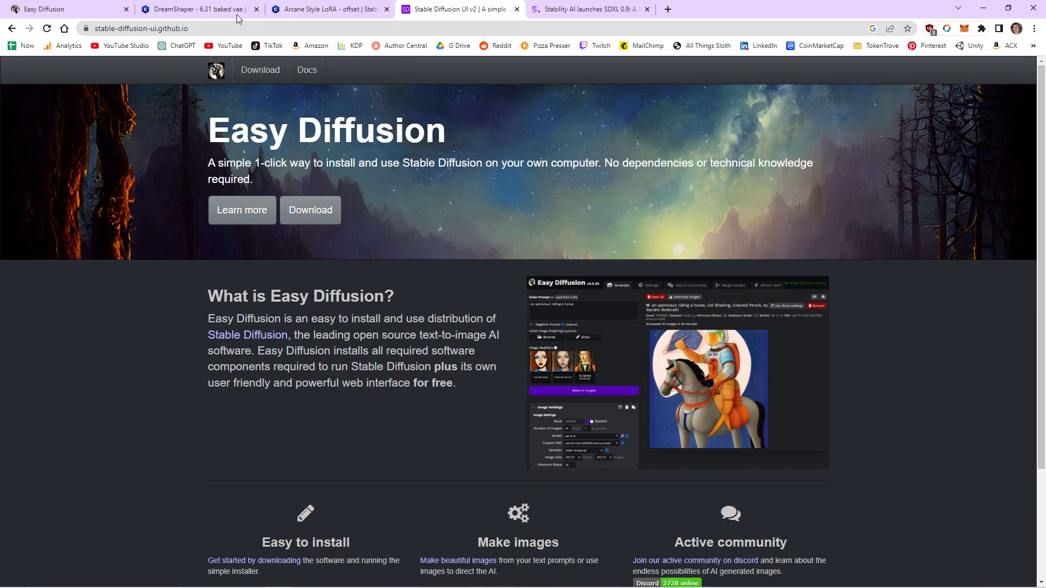
Return to the Easy Diffusion website home page and highlight its title and address
click(60, 9)
scroll(384, 186, down, 14)
click(458, 9)
drag(237, 131, 468, 138)
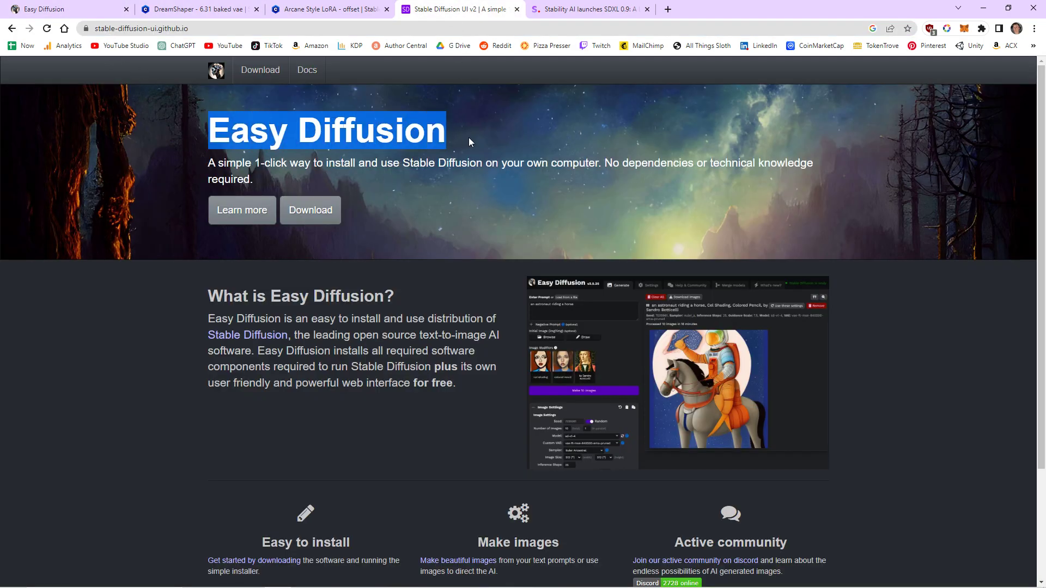
click(201, 29)
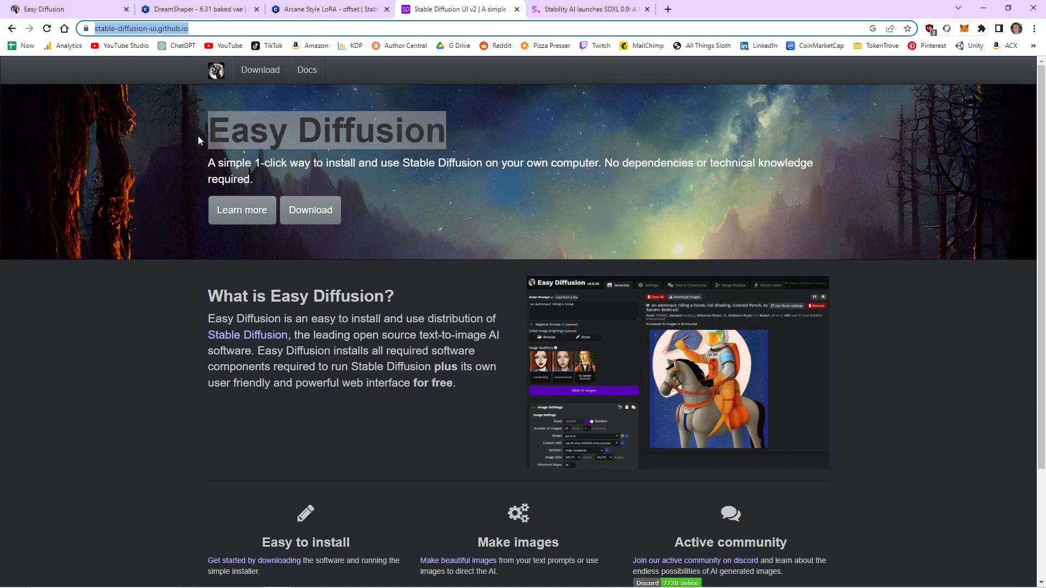
Open the Installation docs, highlight the NVIDIA graphics requirement, and show the D:\AI folder in File Explorer
click(312, 220)
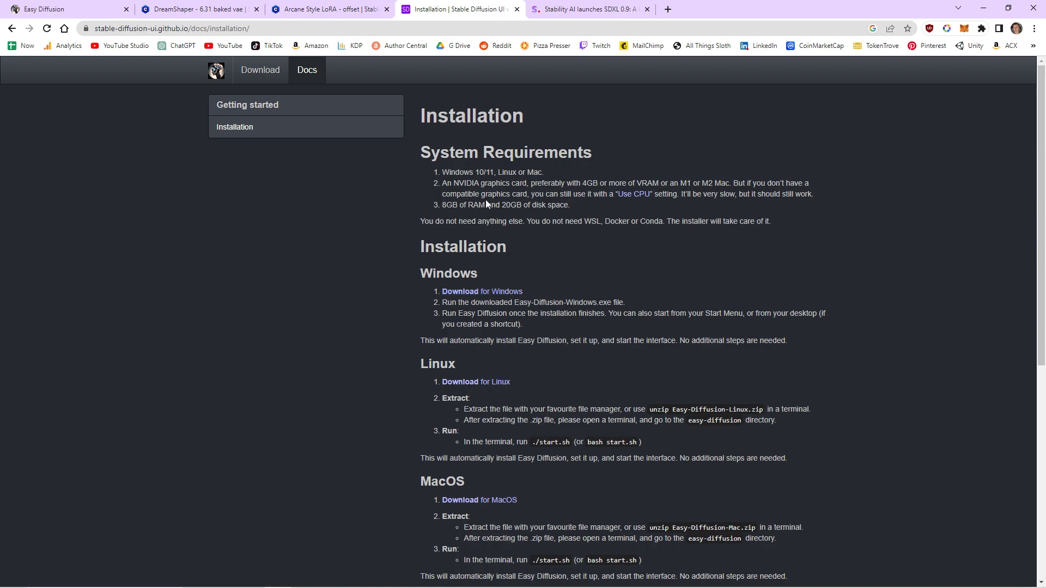
drag(512, 248, 545, 208)
click(567, 218)
drag(459, 184, 510, 186)
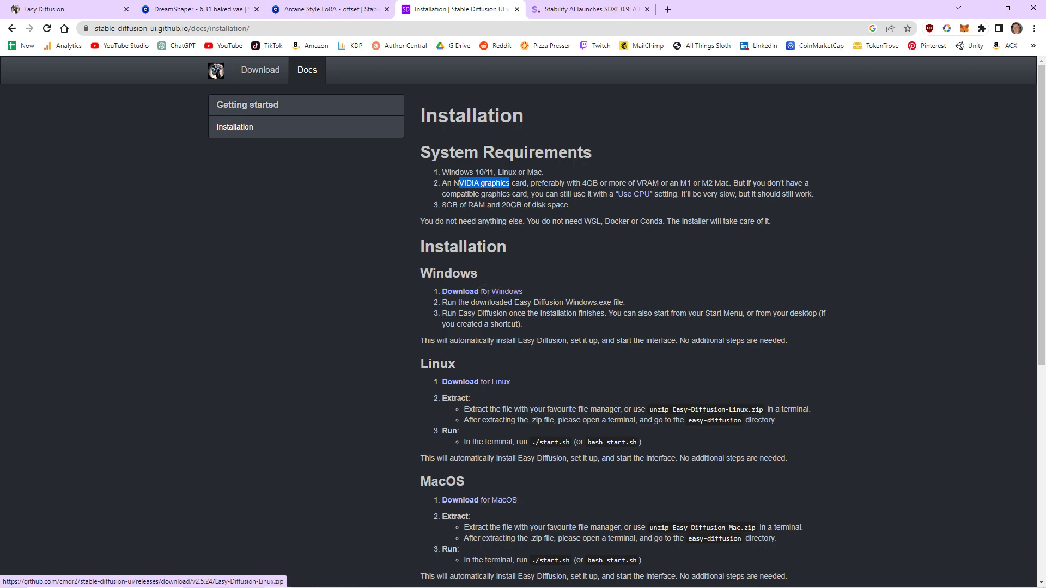
click(203, 583)
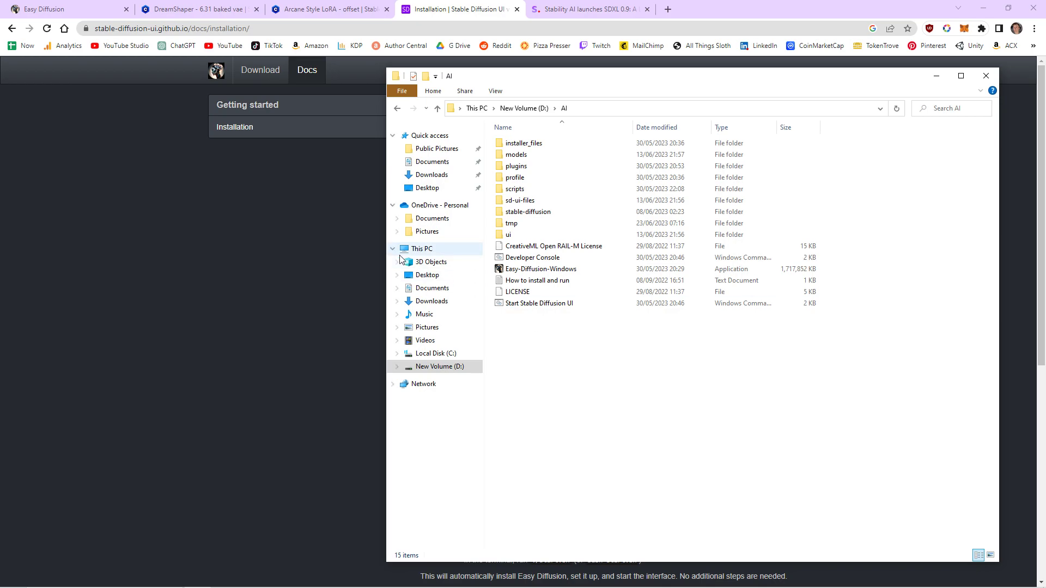
Close the AI folder window and return to the top of the localhost:9000 generator page
click(142, 152)
key(ctrl+1)
scroll(394, 303, up, 5)
scroll(394, 302, up, 8)
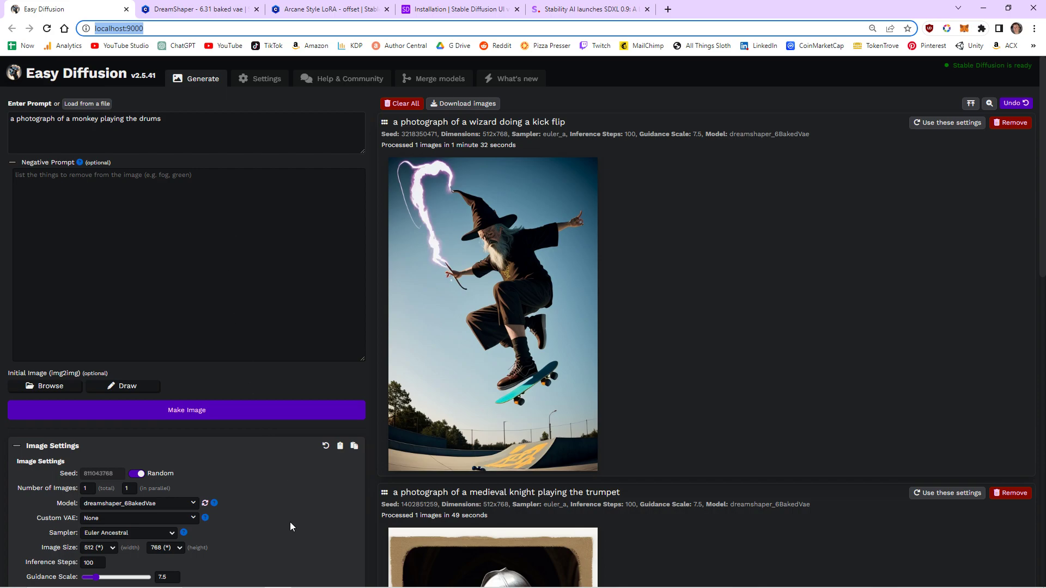
Look at the astronaut result, then switch to the DreamShaper 6.31 Civitai model page
scroll(338, 463, down, 12)
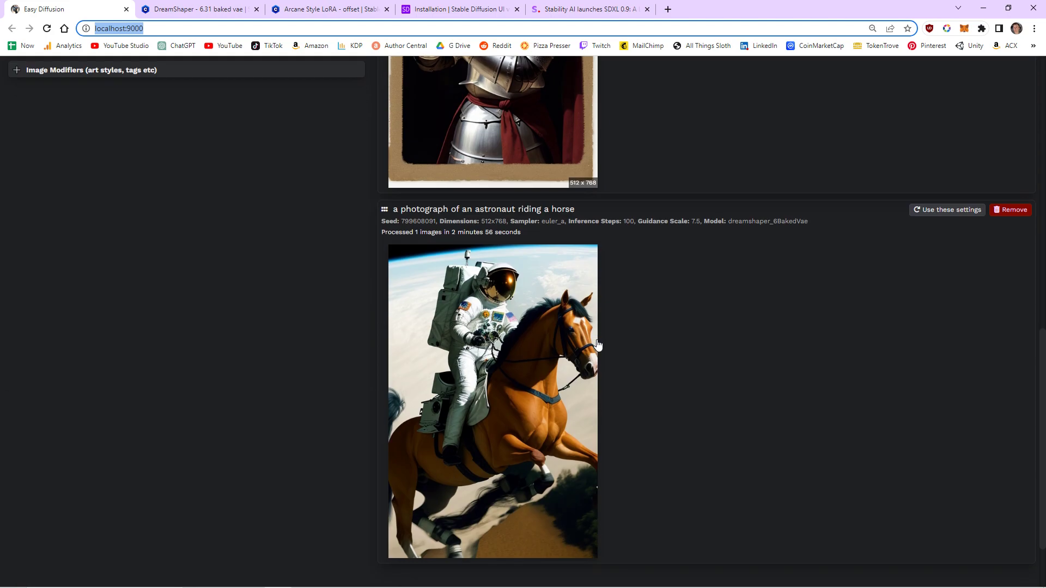
scroll(598, 344, up, 12)
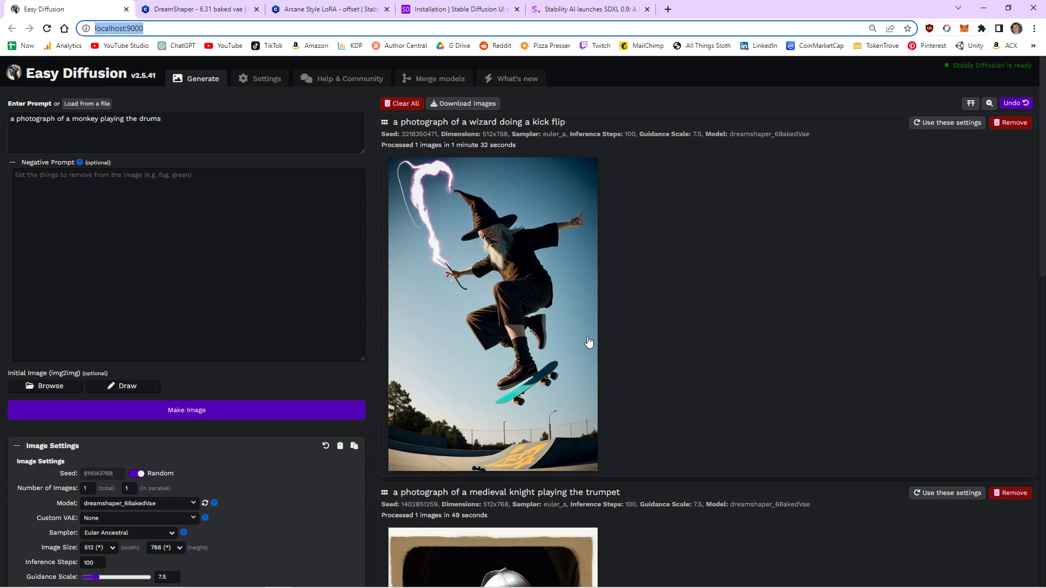
click(191, 7)
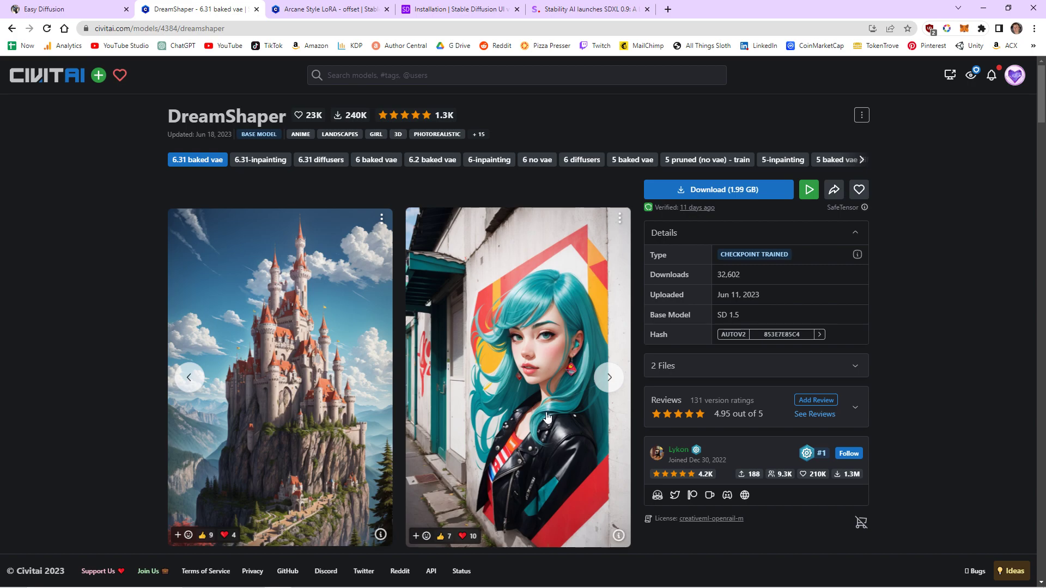
Browse the next DreamShaper samples, then switch to the Stability AI SDXL 0.9 blog post
click(609, 378)
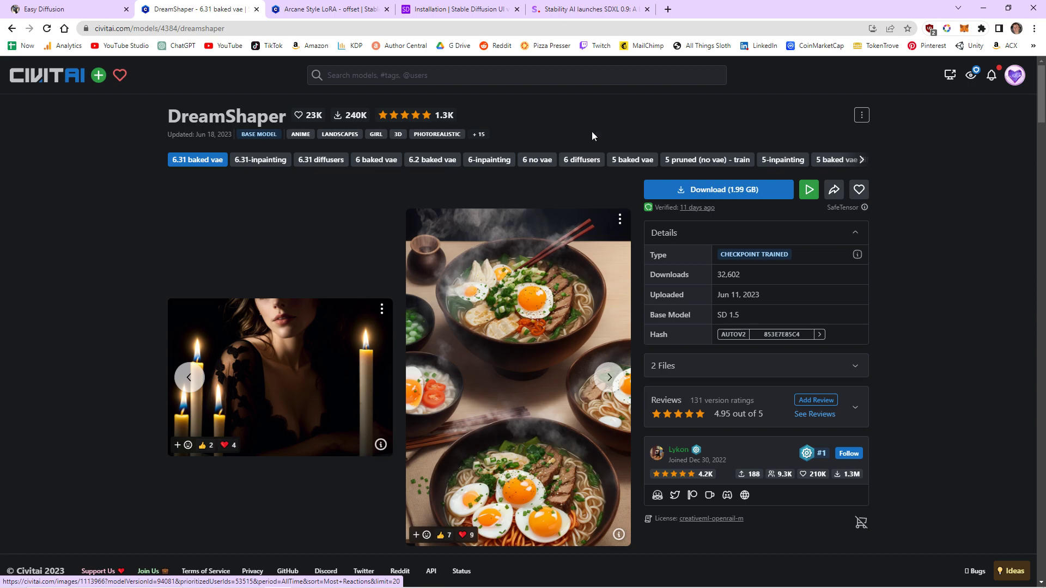
click(567, 10)
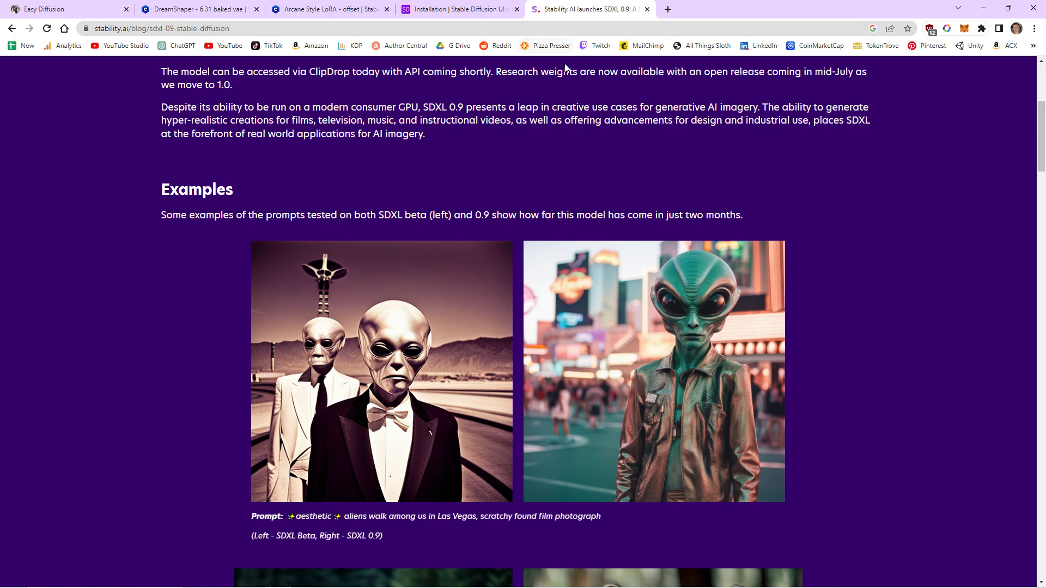
scroll(408, 245, up, 4)
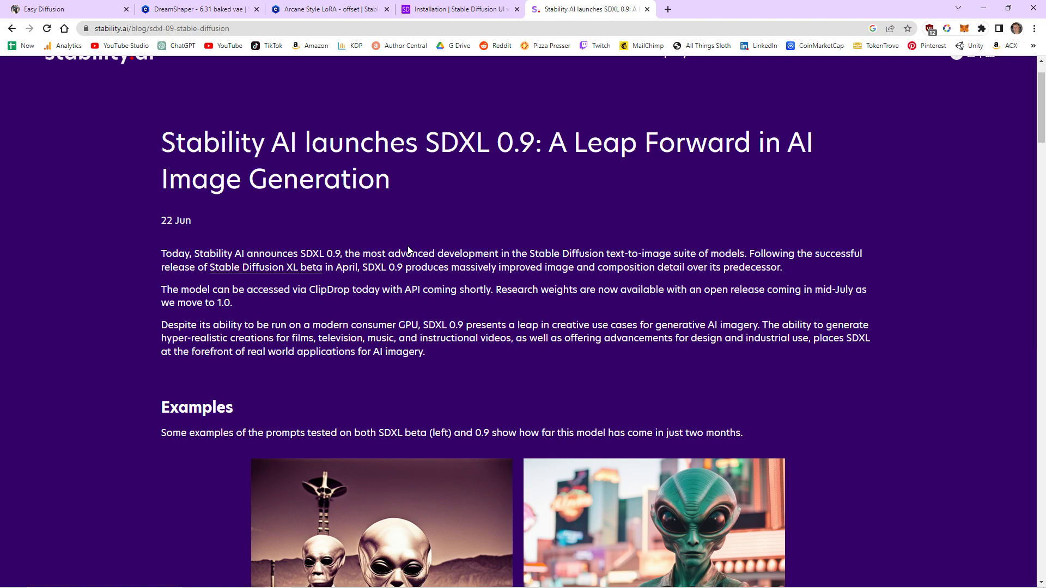
scroll(409, 250, down, 4)
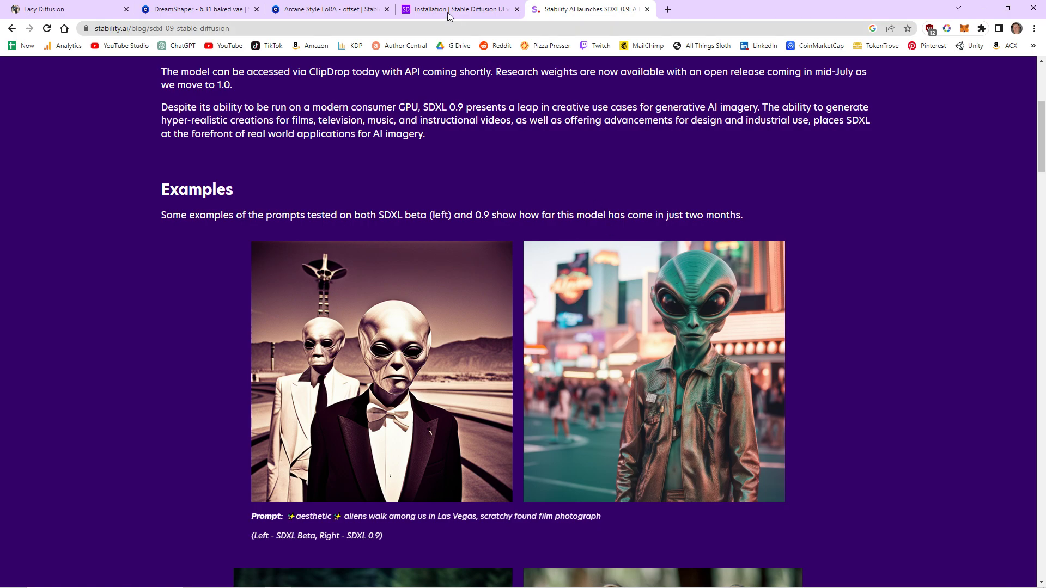
click(330, 7)
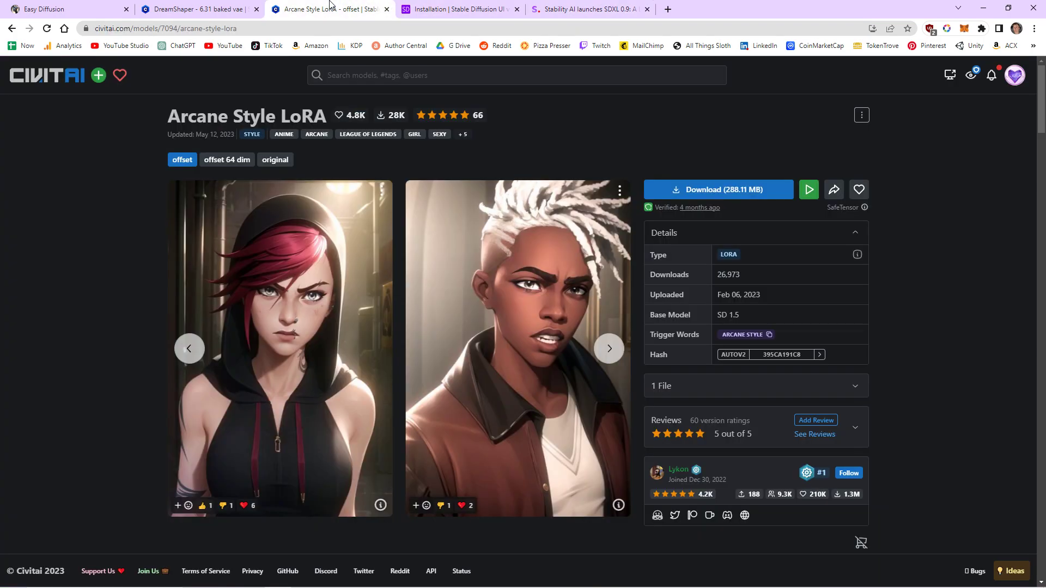
Glance at DreamShaper, then return to the Arcane Style LoRA page with its 'arcane style' trigger word
click(205, 9)
click(289, 6)
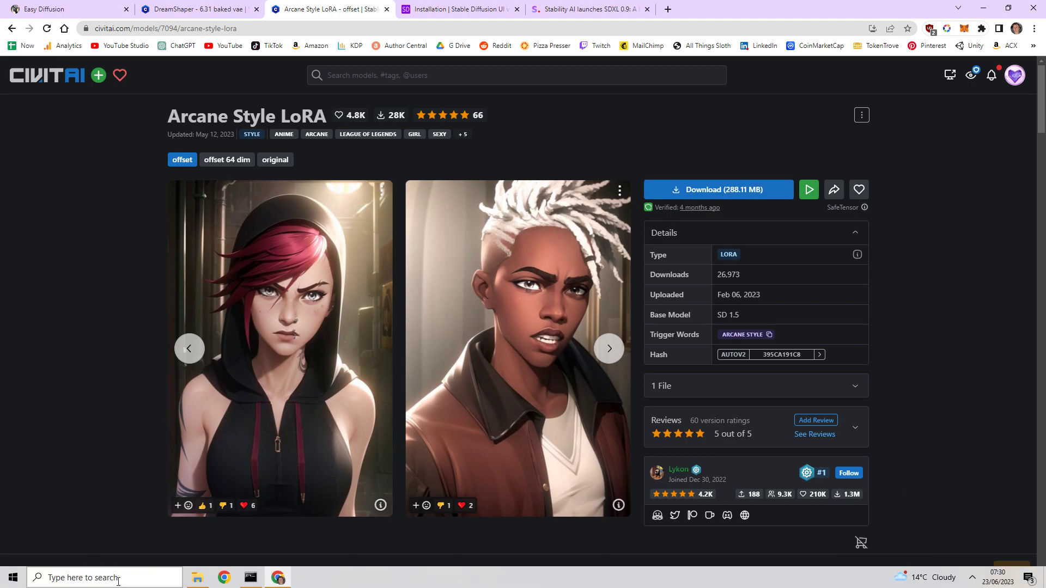
Show the lora, stable-diffusion and vae subfolders in D:\AI\models, then return to Easy Diffusion
click(205, 582)
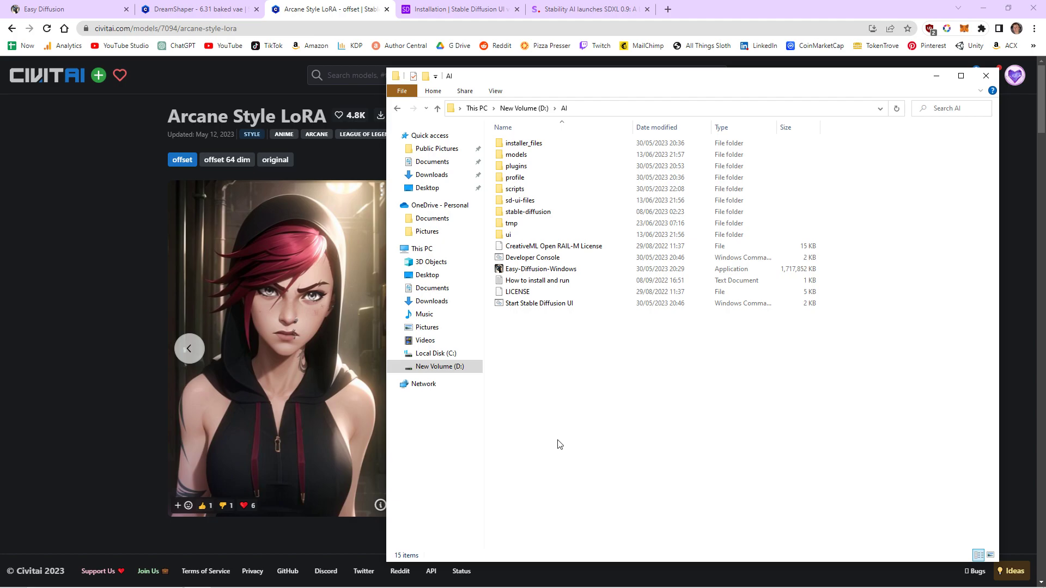
double_click(524, 155)
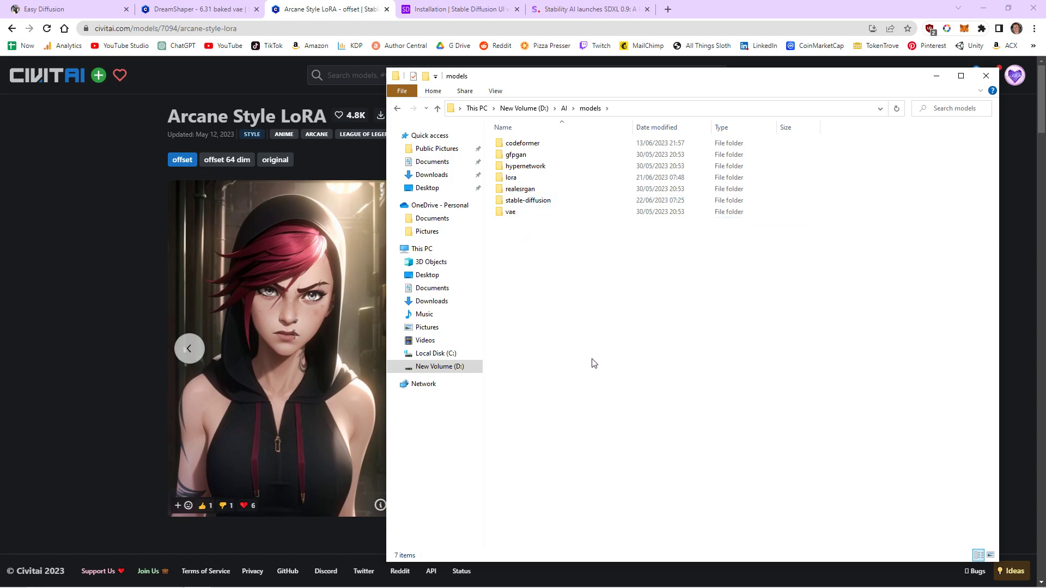
click(76, 9)
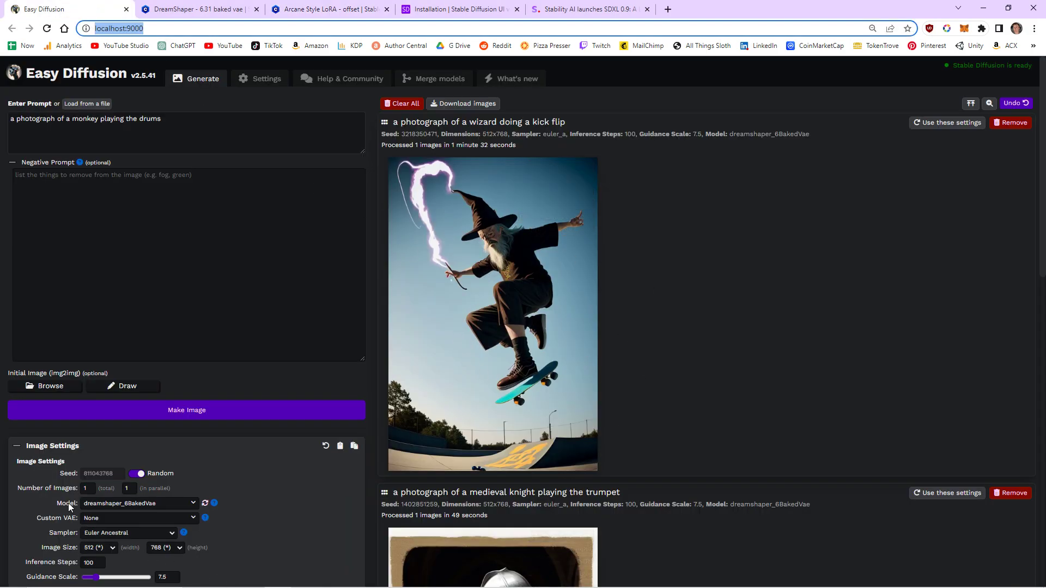
scroll(67, 503, down, 2)
scroll(323, 488, down, 1)
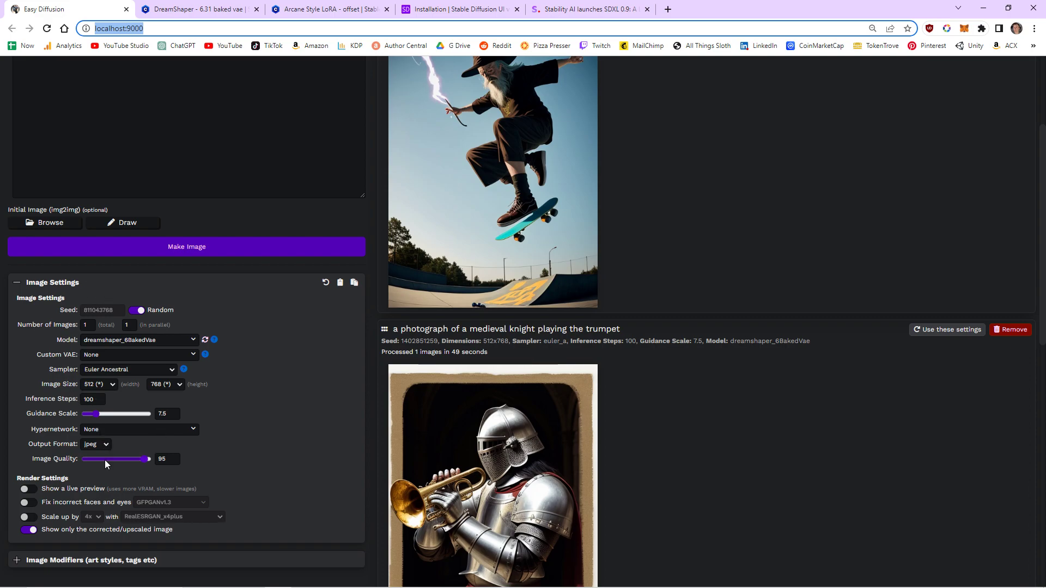
scroll(105, 460, up, 3)
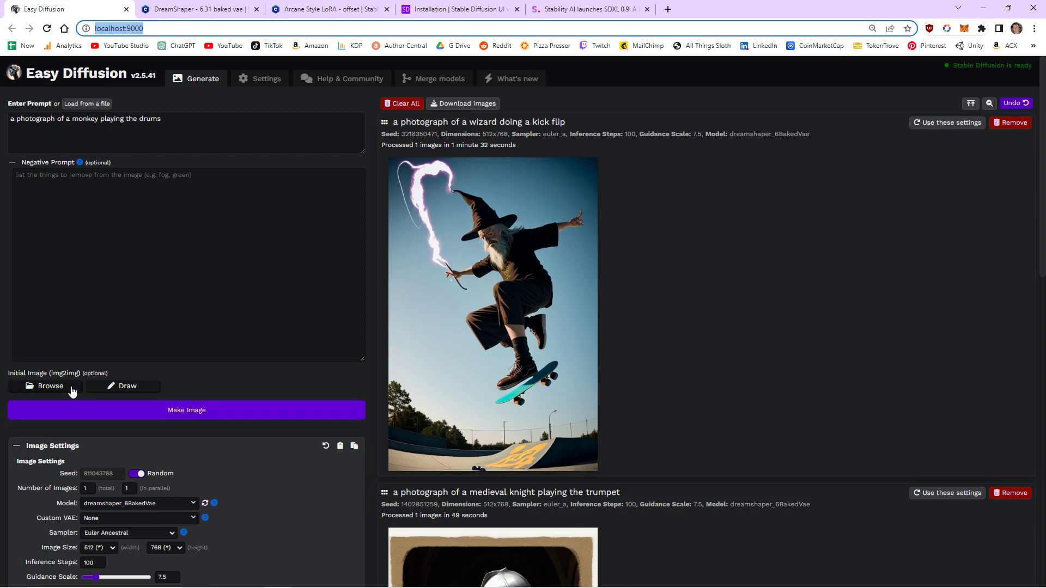
scroll(182, 364, down, 2)
scroll(181, 364, down, 3)
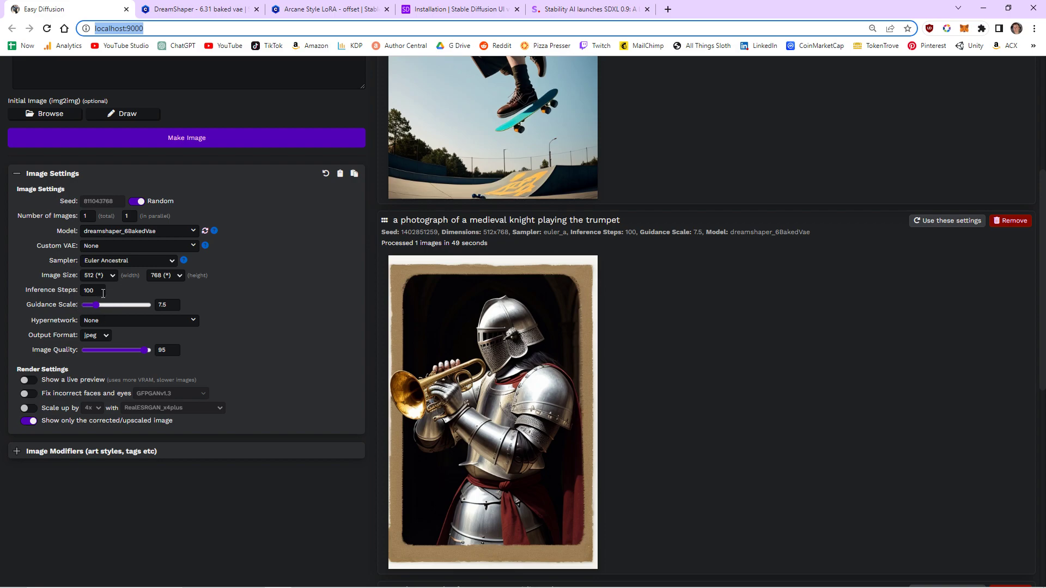
scroll(466, 268, up, 5)
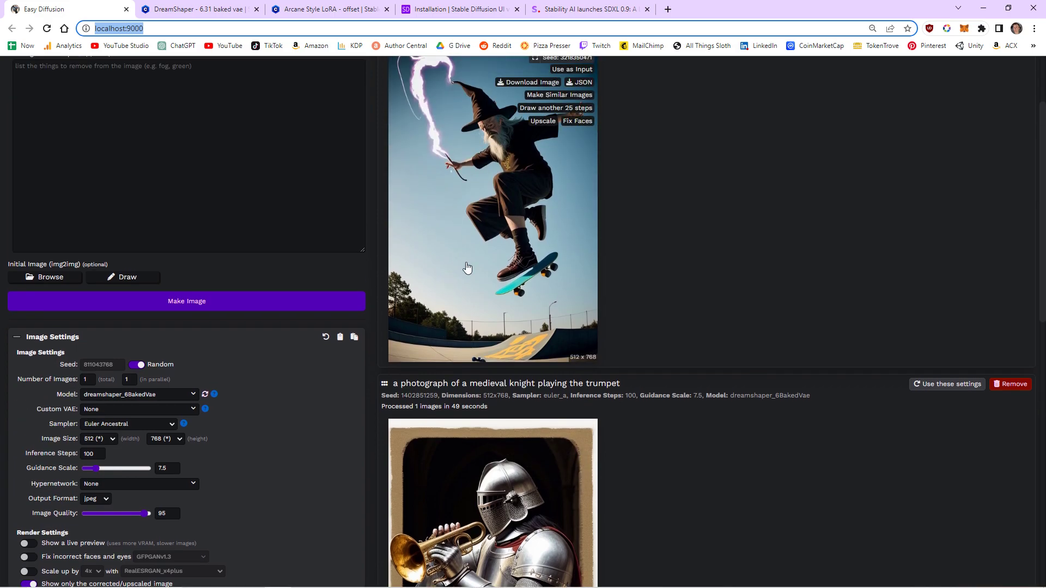
scroll(512, 322, down, 8)
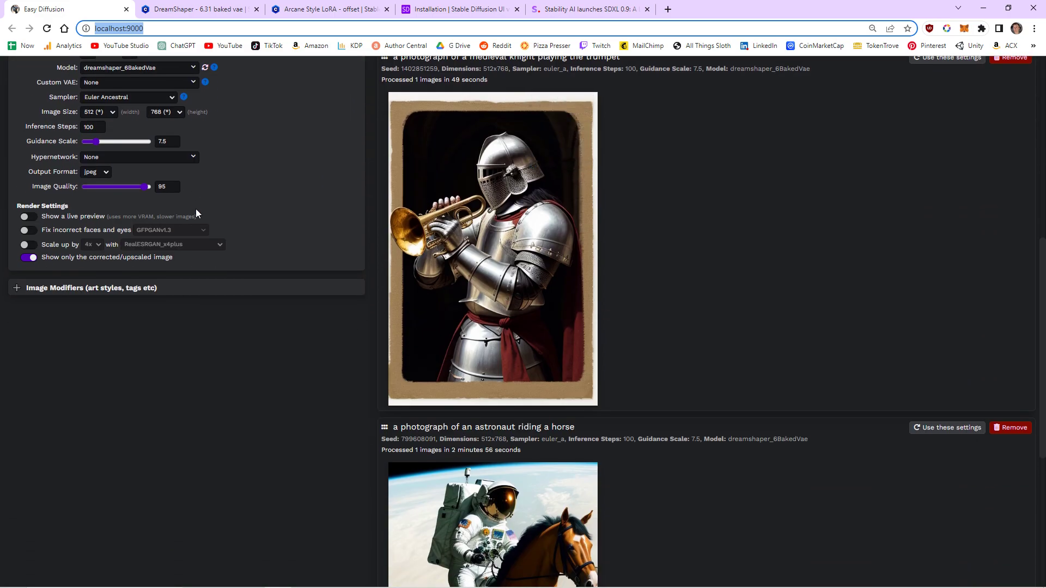
scroll(196, 211, up, 2)
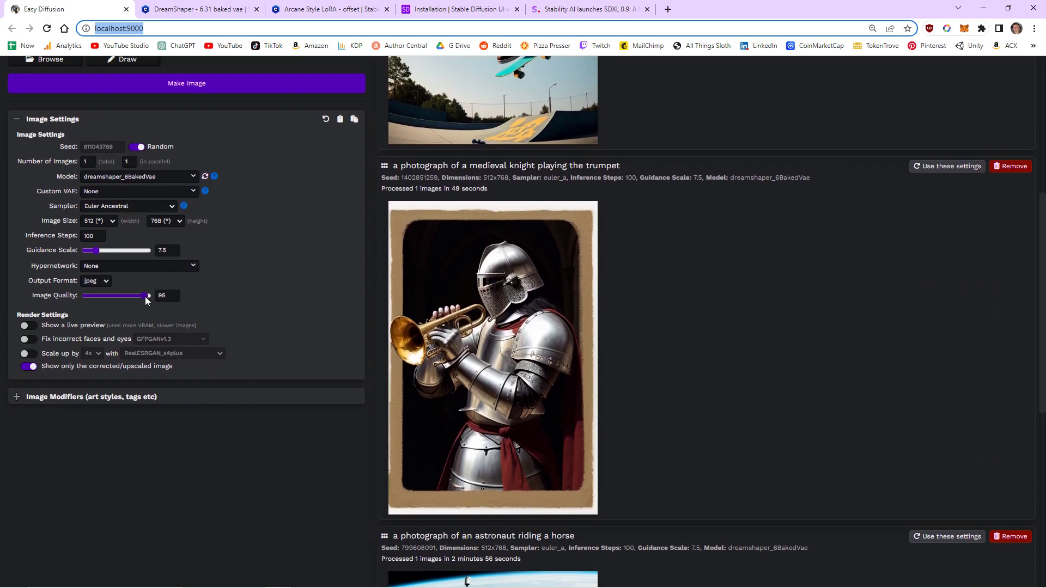
Lower Image Quality from 95 to 81, leaving the image width at 512
drag(145, 297, 136, 299)
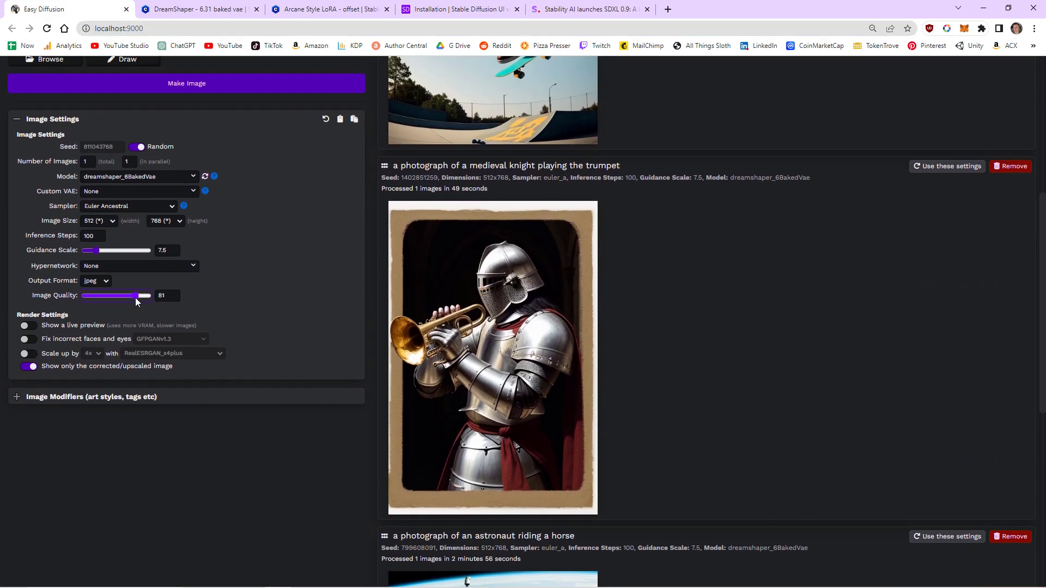
click(104, 221)
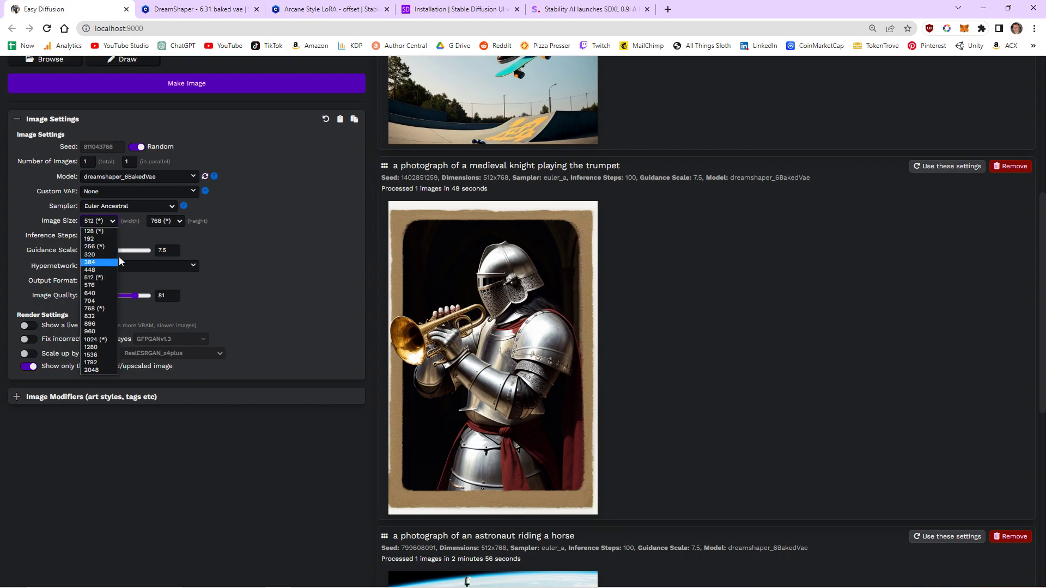
click(251, 246)
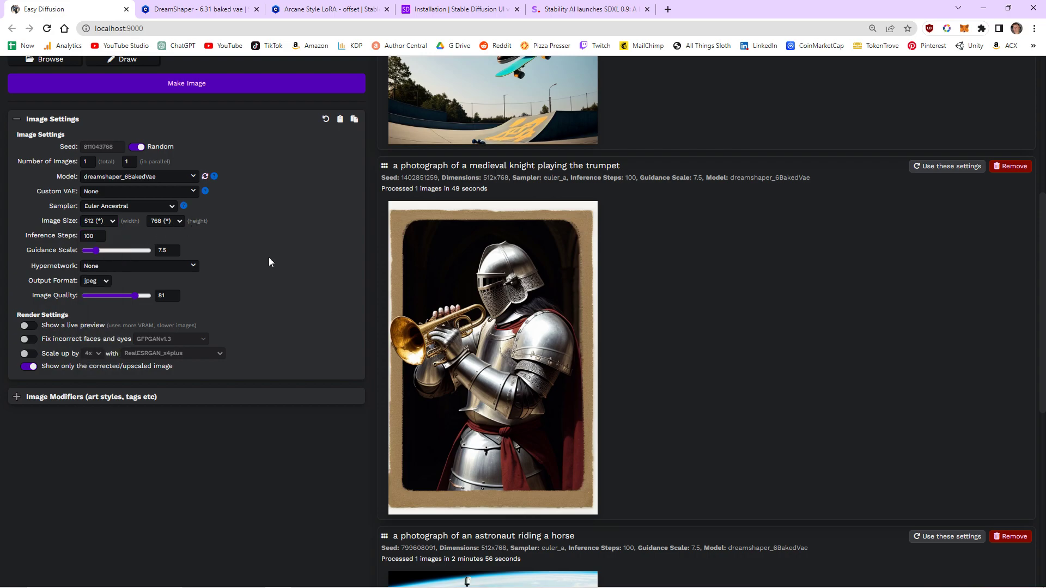
click(93, 223)
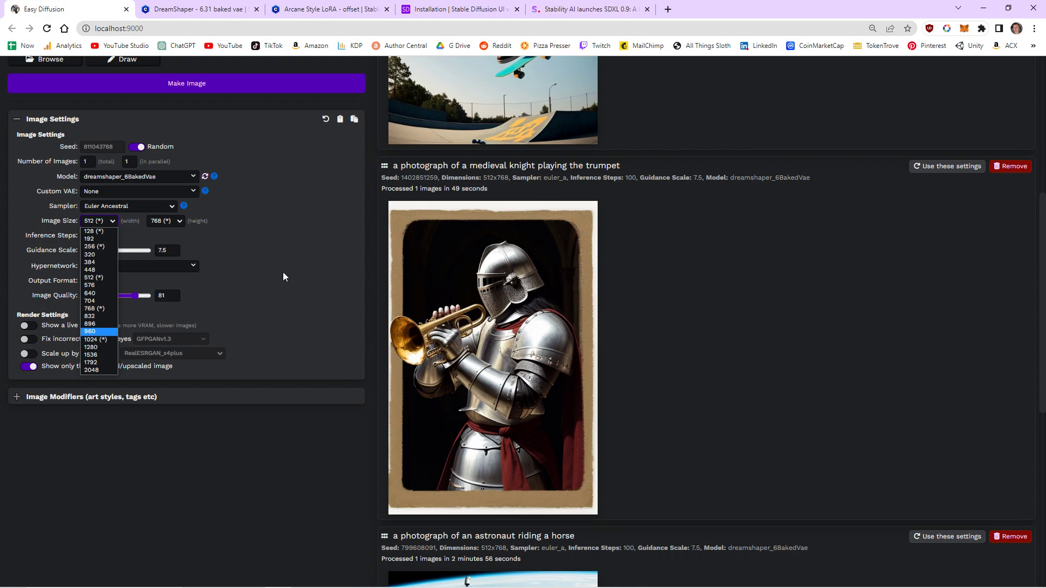
mouse_move(527, 294)
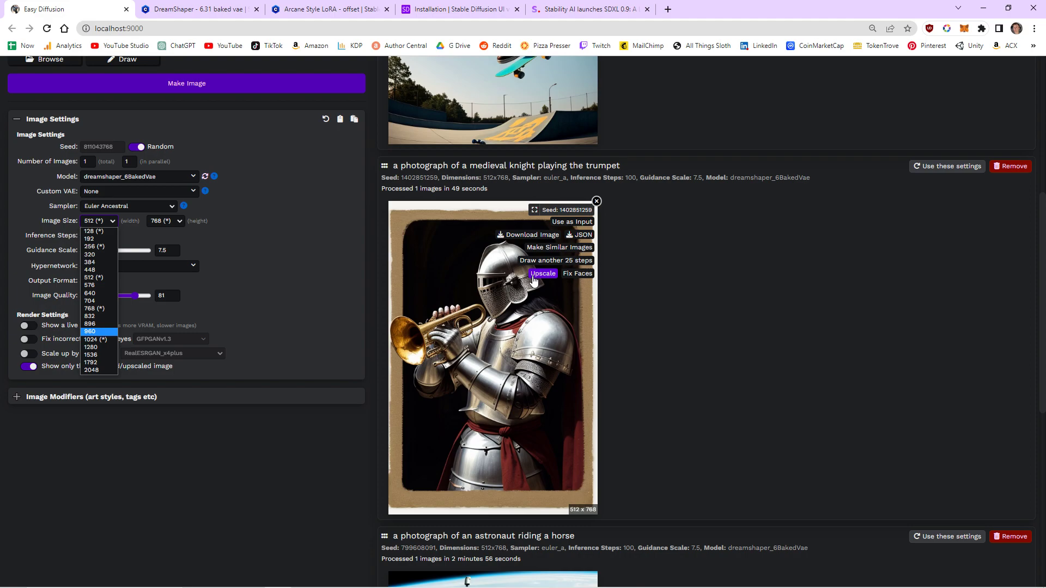
click(283, 299)
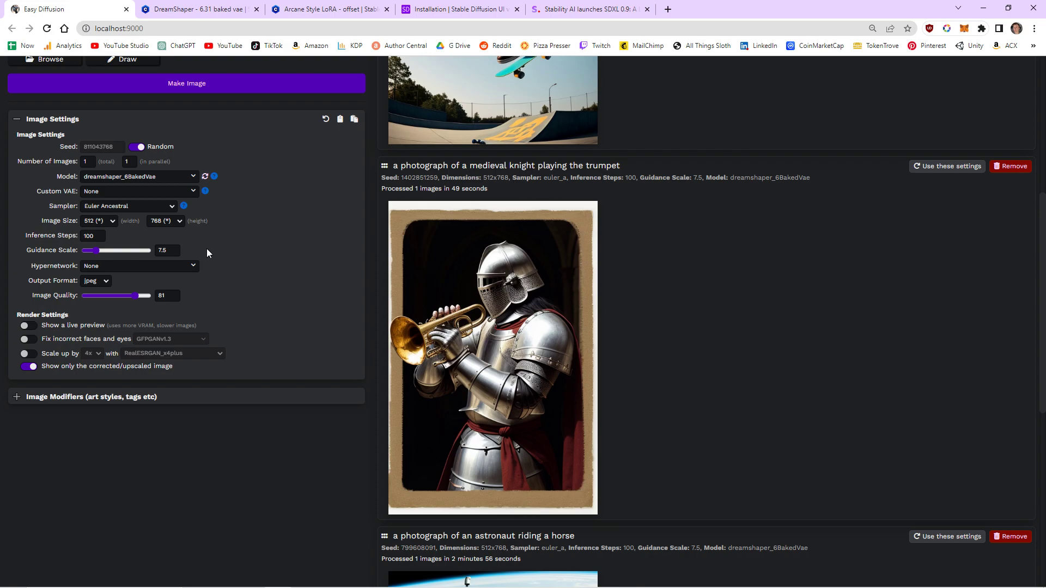
scroll(207, 253, up, 6)
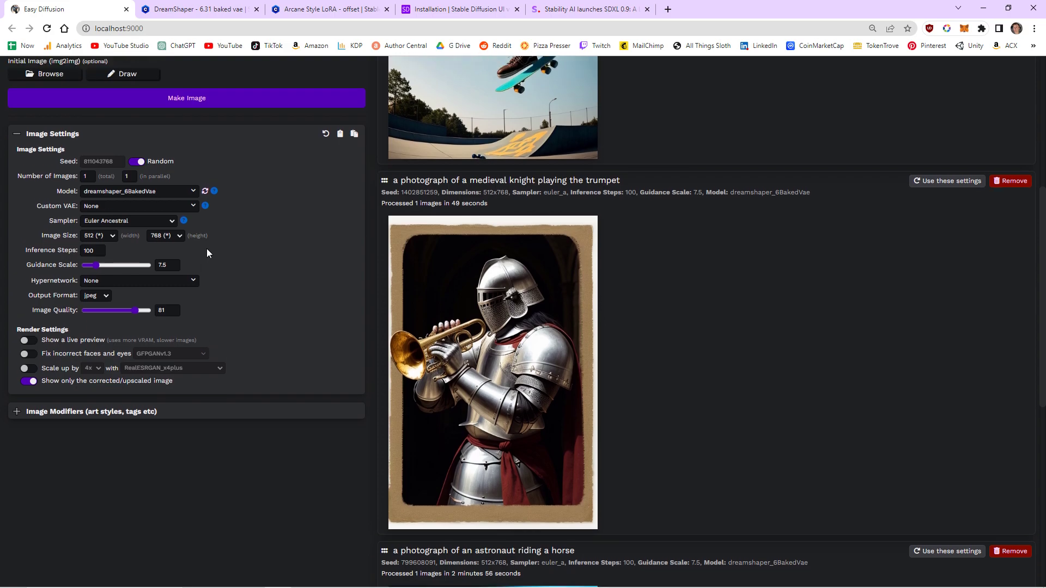